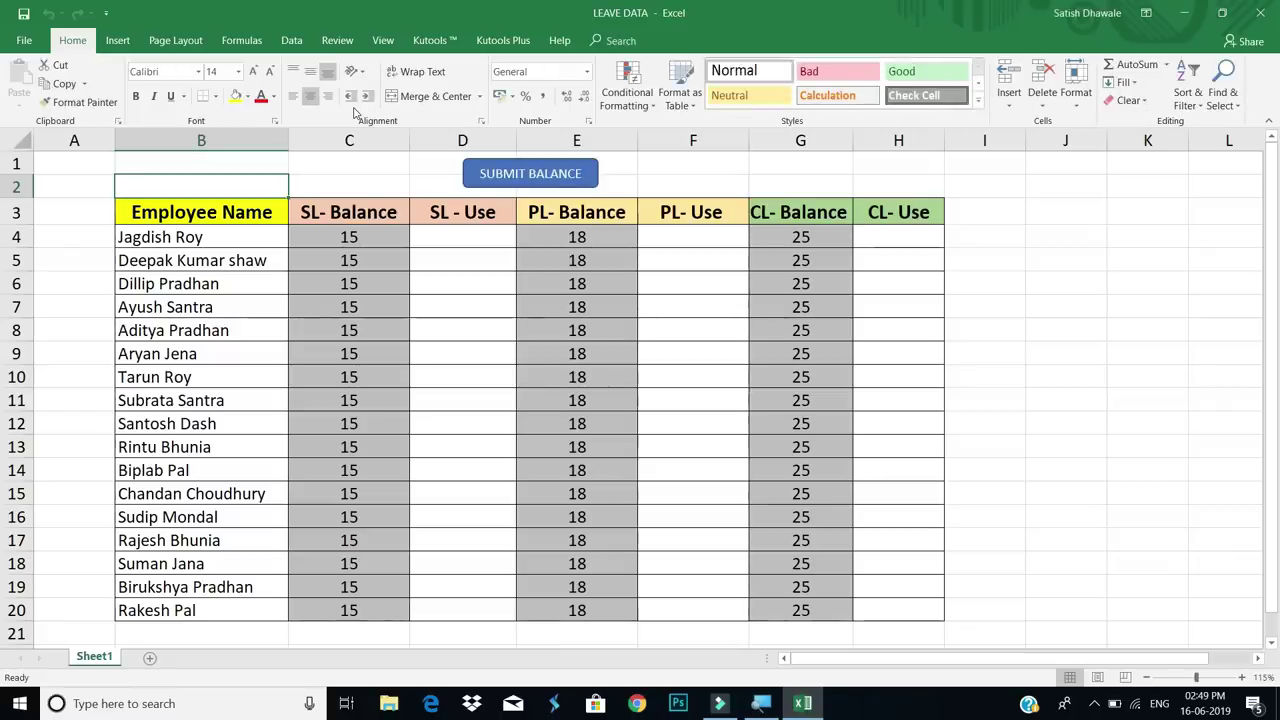
Step: Close the LEAVE DATA workbook, start Excel again and create a blank workbook
left_click(1260, 13)
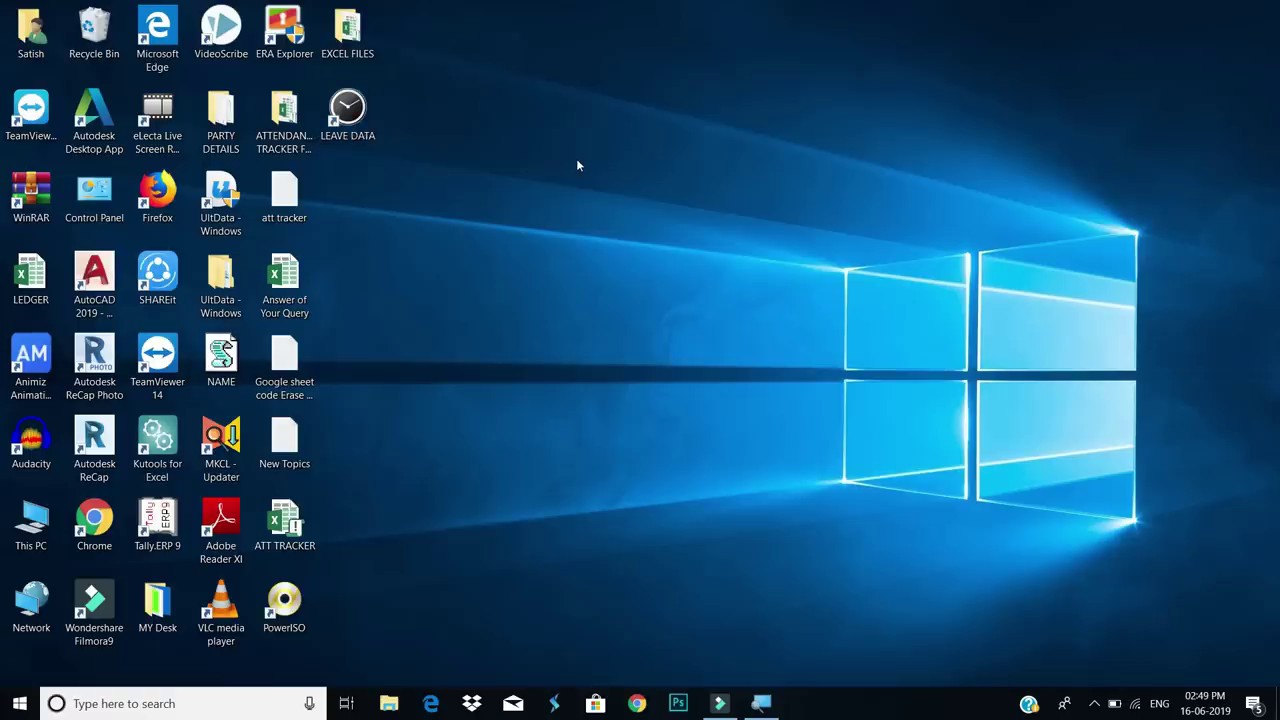
key("super+r")
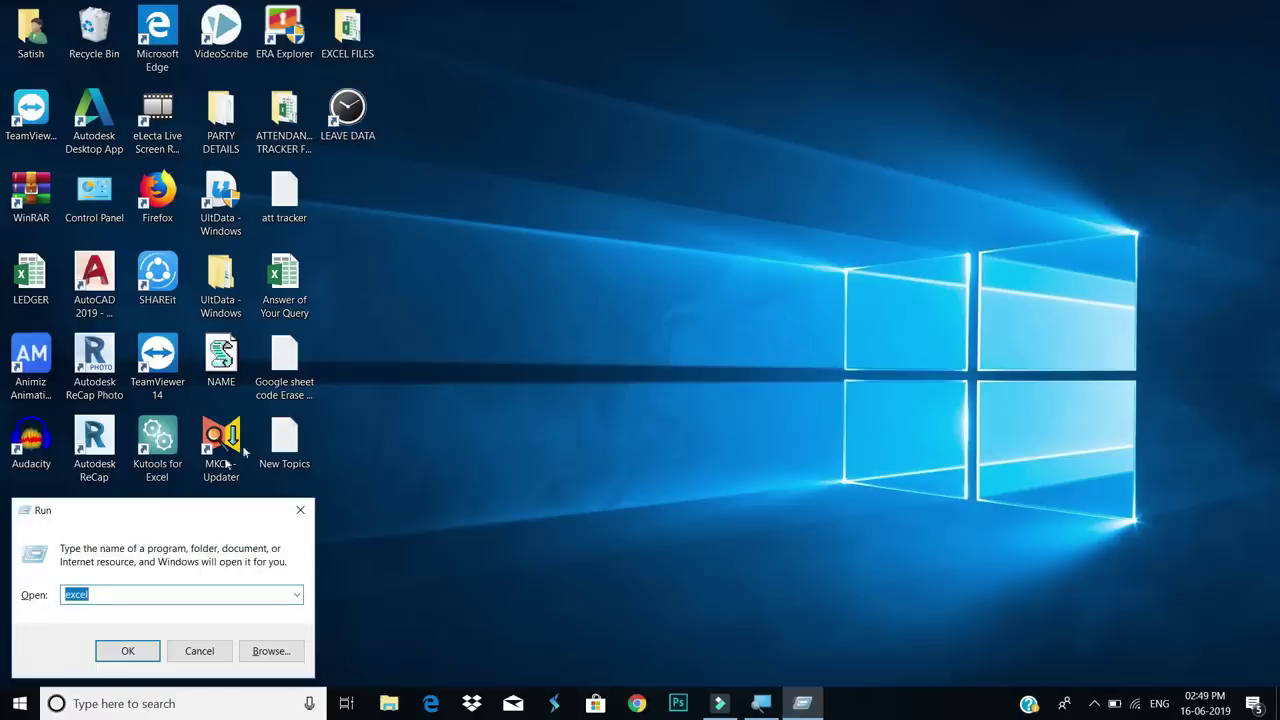
key("Return")
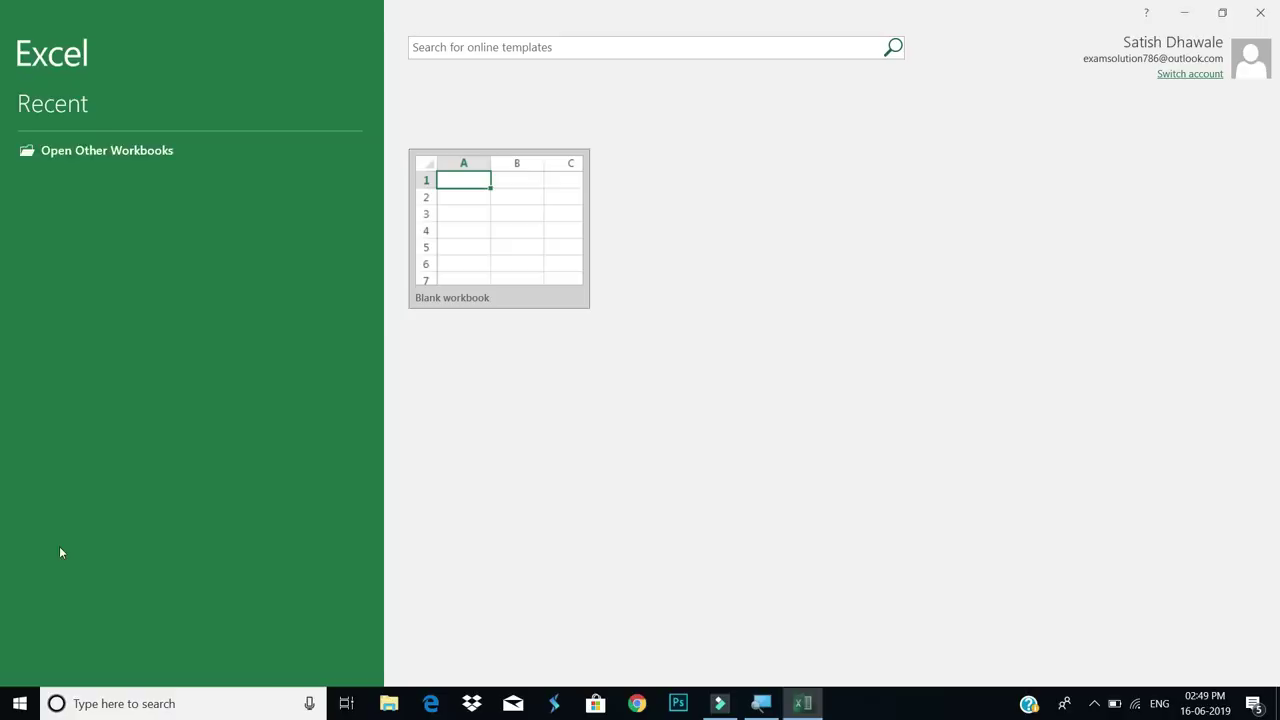
left_click(491, 256)
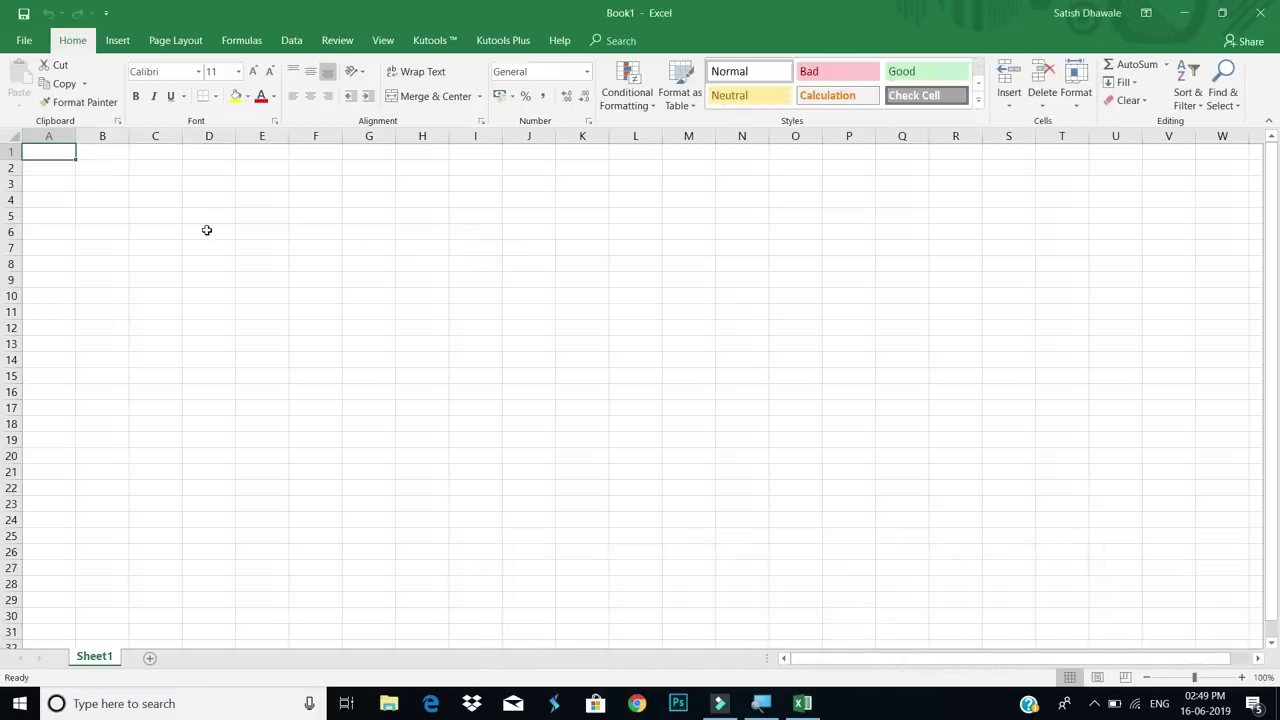
scroll(206, 230, "up", 7, "ctrl")
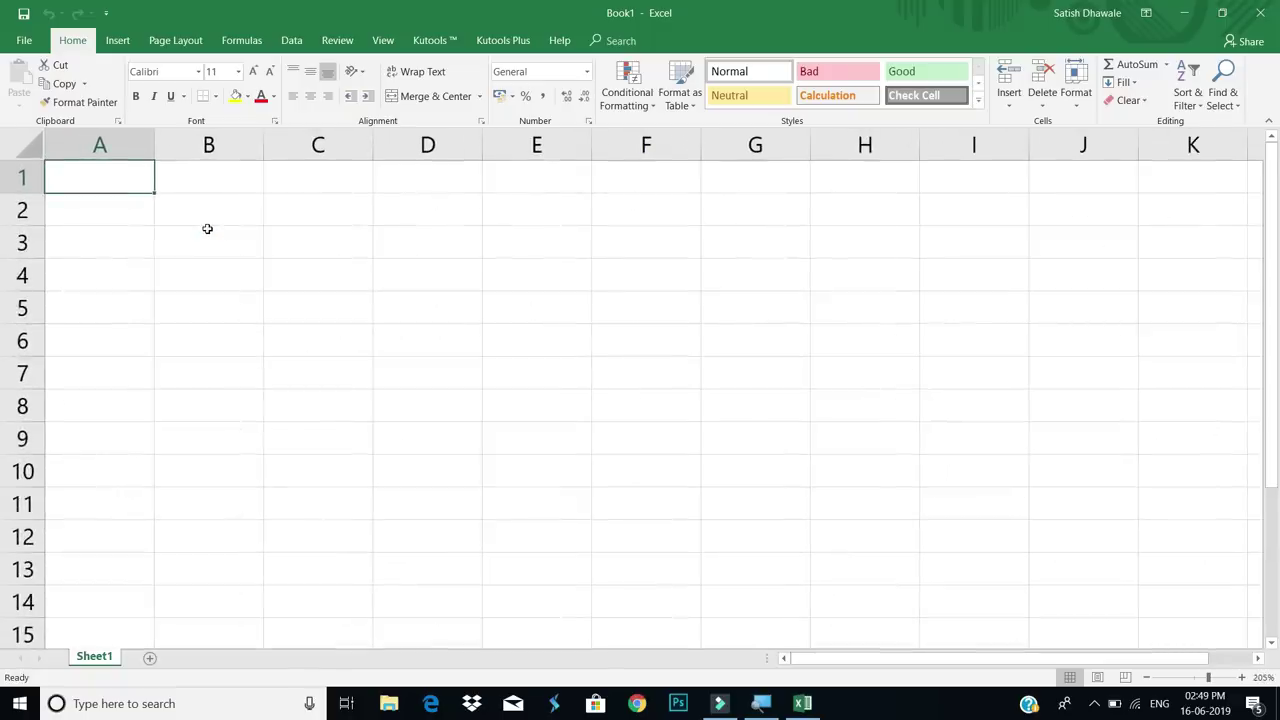
Step: Save the blank workbook to the Desktop as IMP DATA in Excel Workbook format and close it
key("ctrl+s")
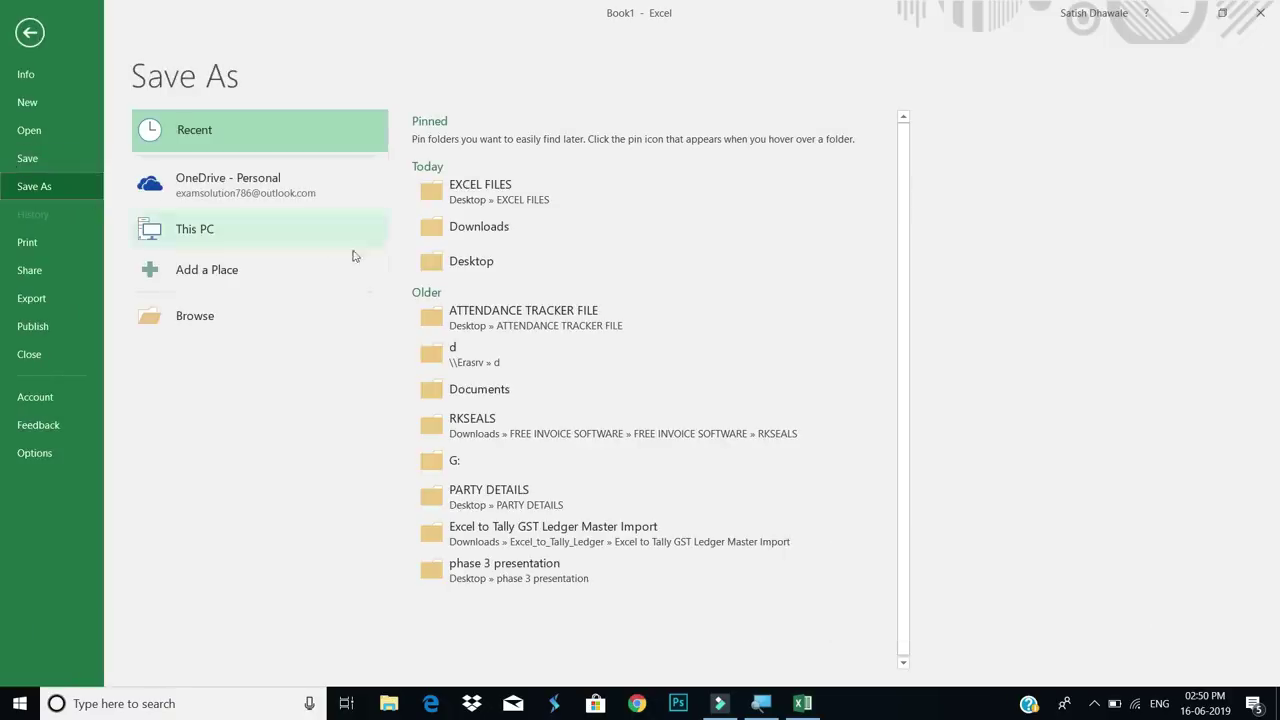
left_click(462, 262)
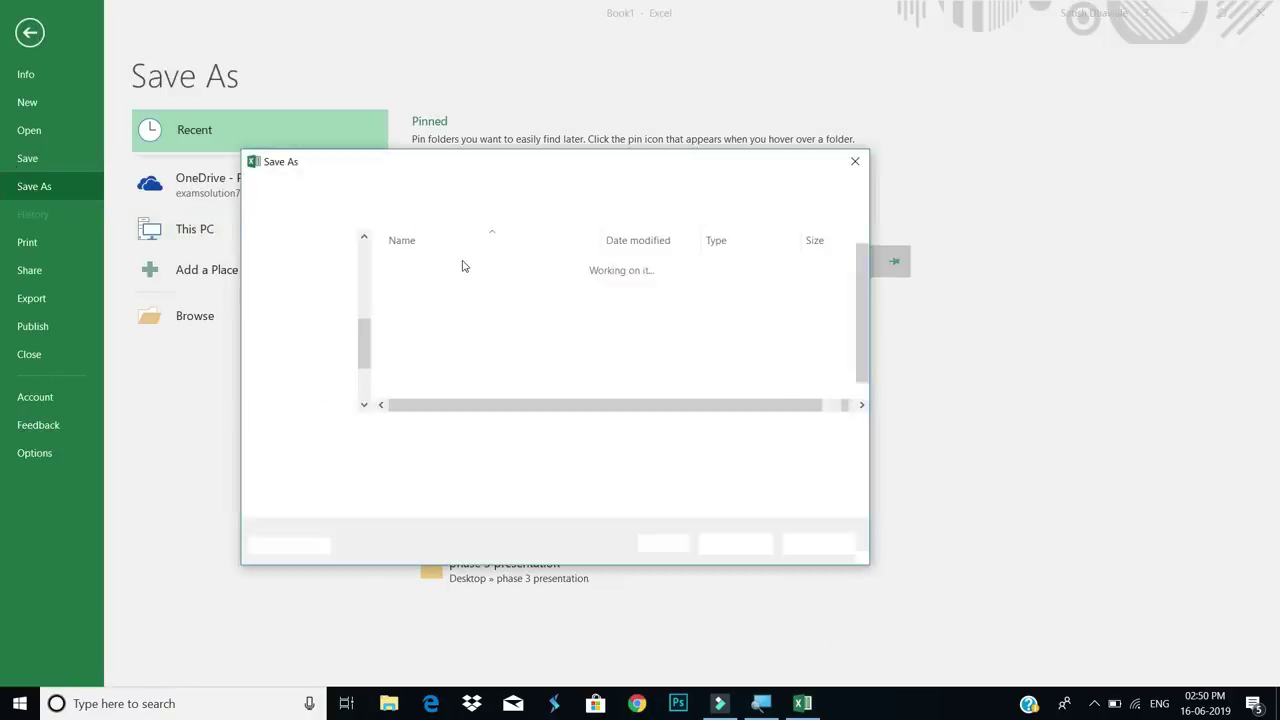
key("BackSpace")
type("imp")
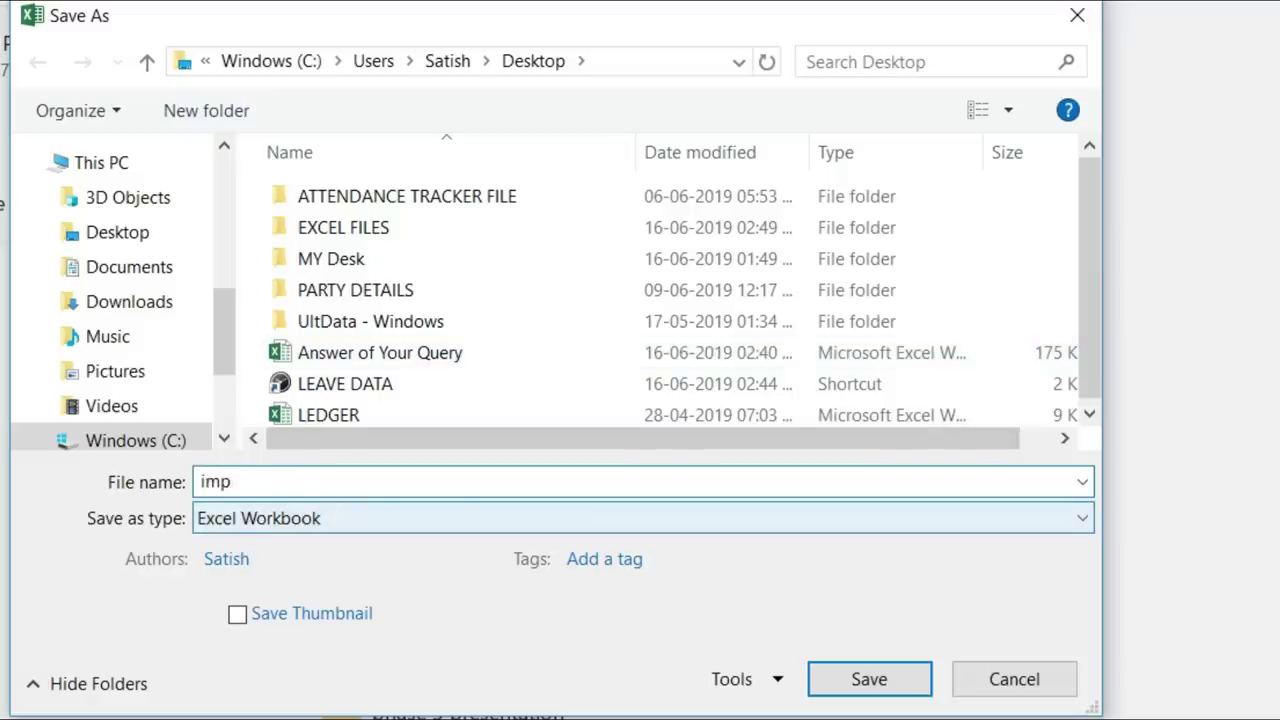
key("BackSpace")
key("BackSpace")
type("IMPT")
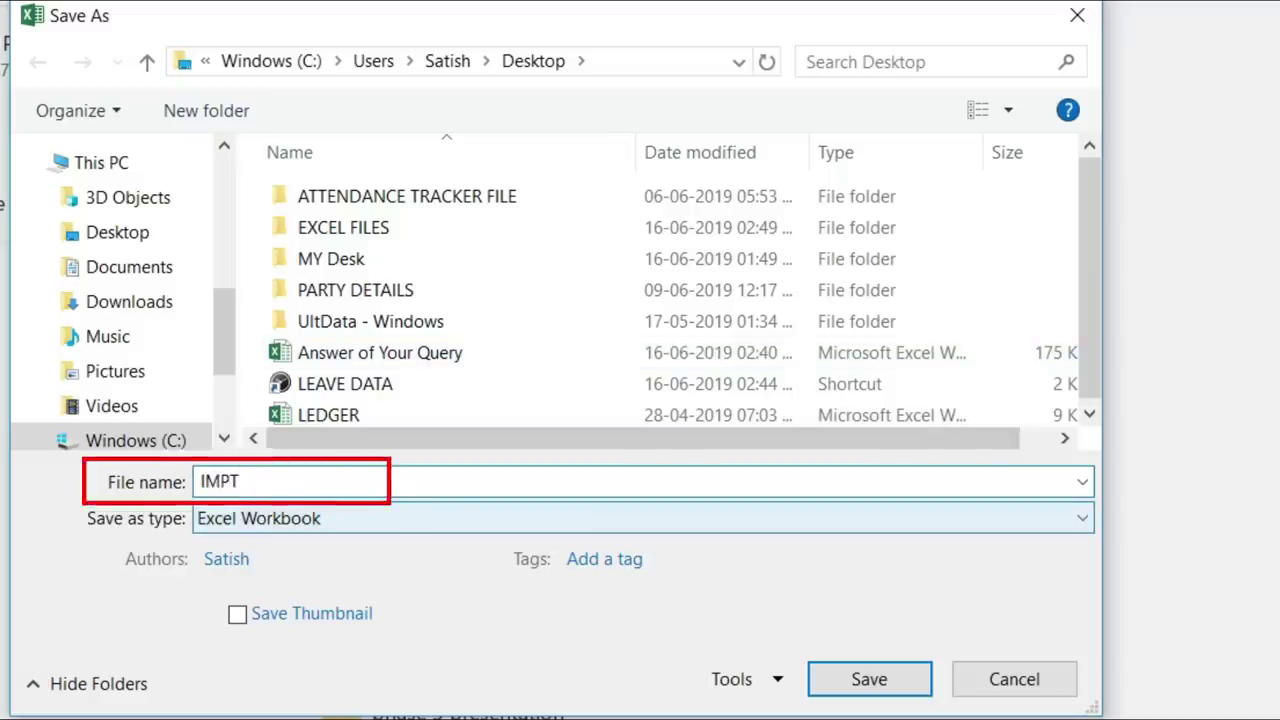
key("BackSpace")
type("DATA")
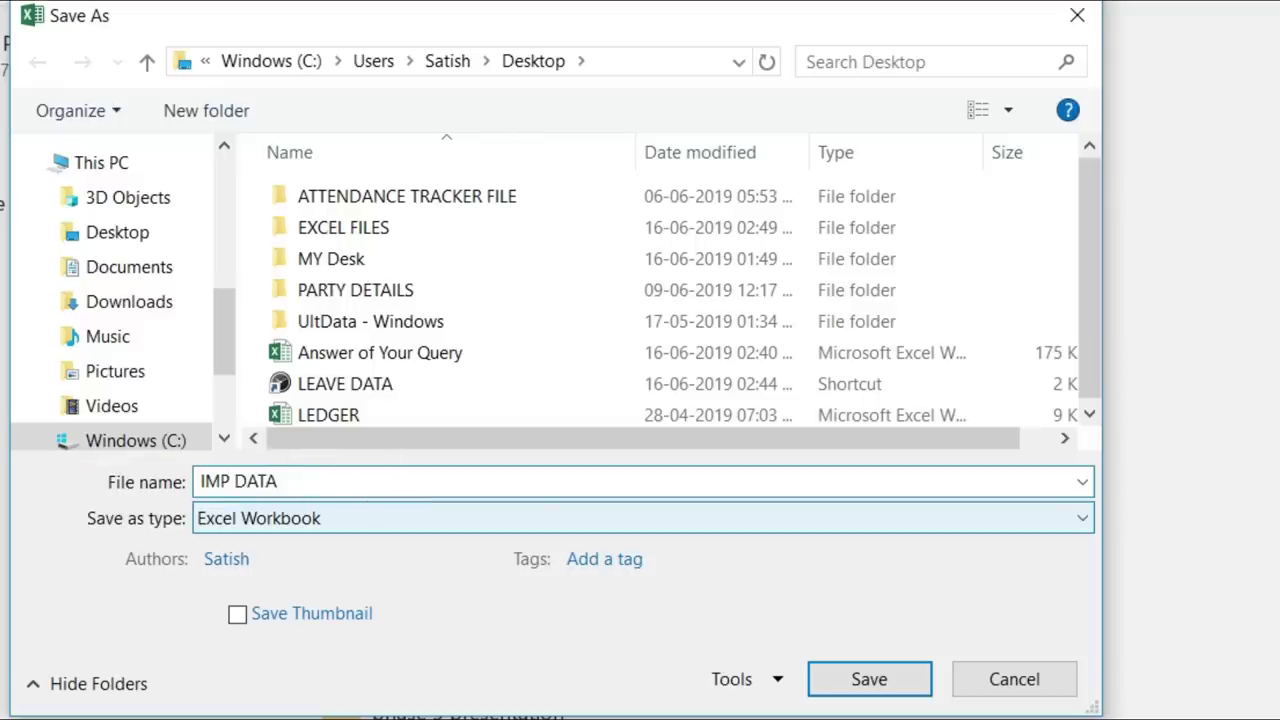
left_click(870, 684)
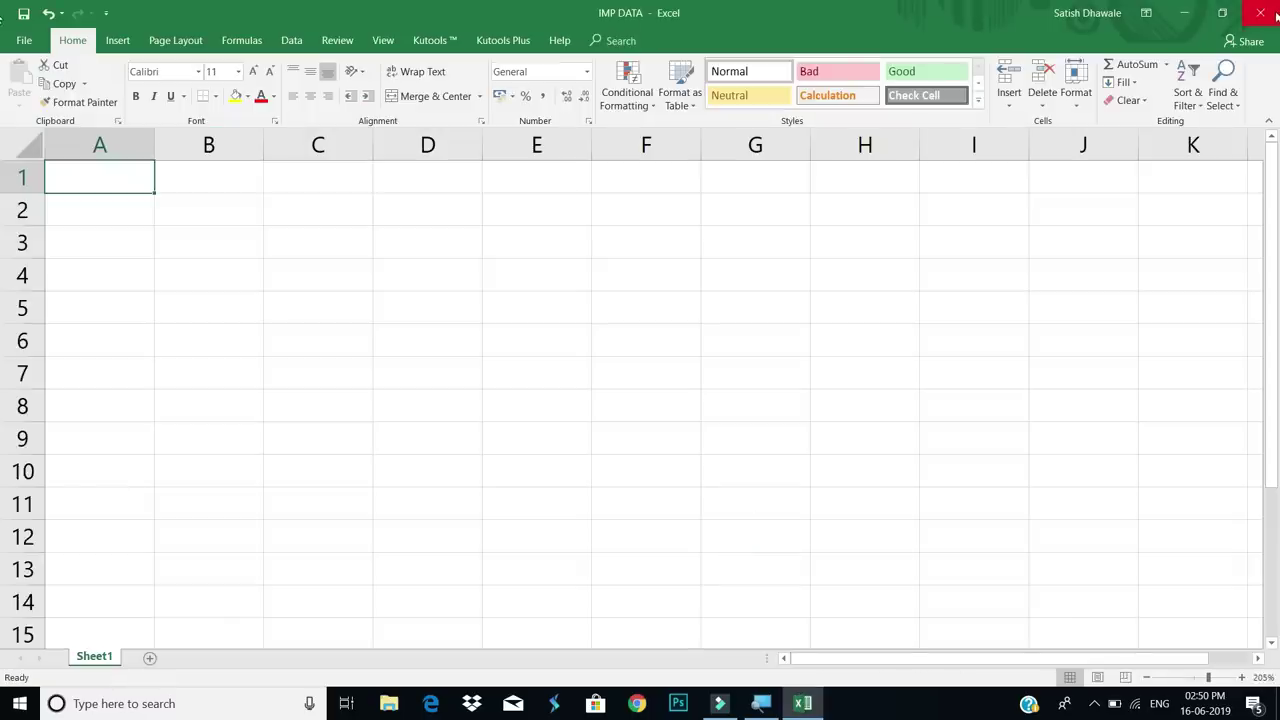
left_click(1274, 13)
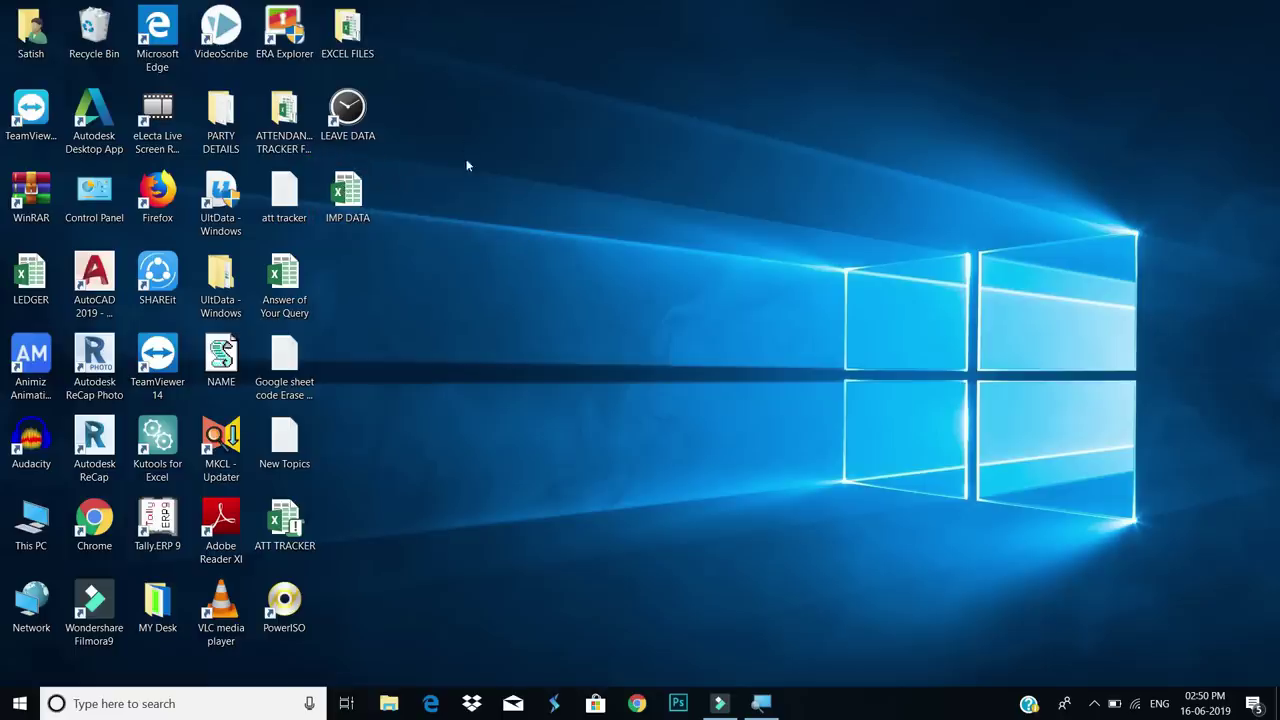
Step: Check the general properties of the IMP DATA file on the desktop, including its Hidden attribute option
left_click(370, 192)
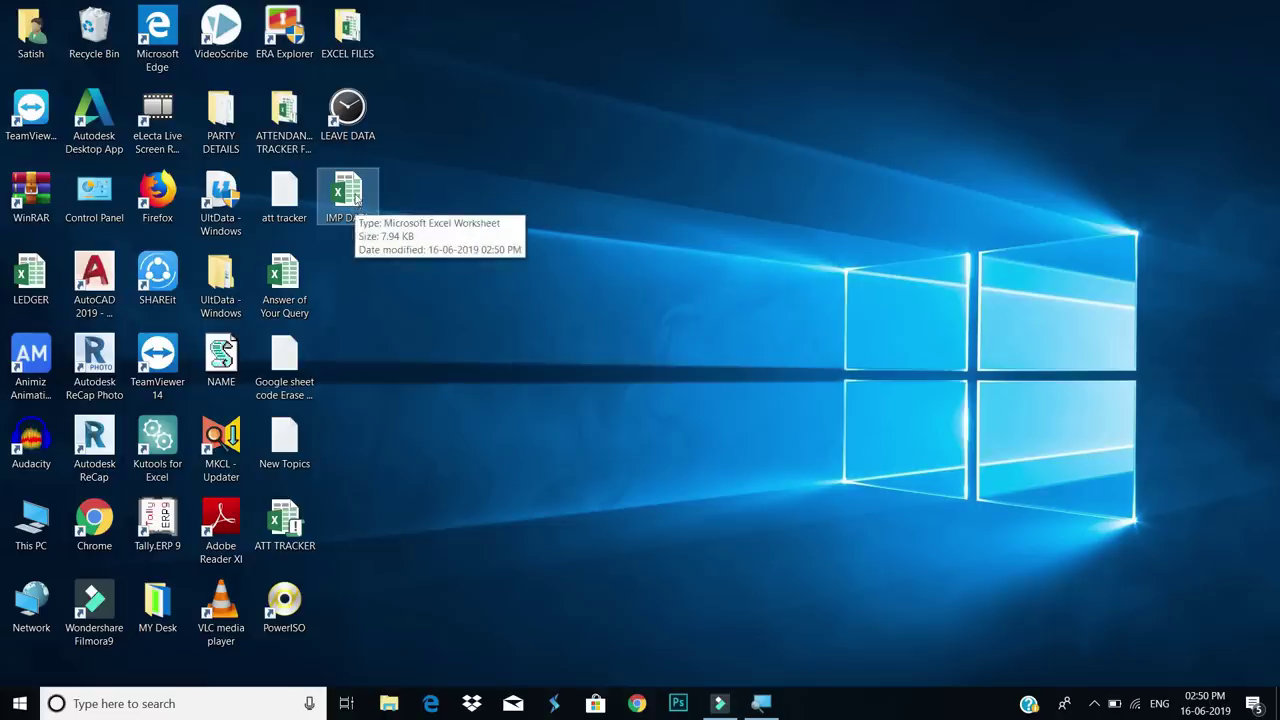
right_click(355, 197)
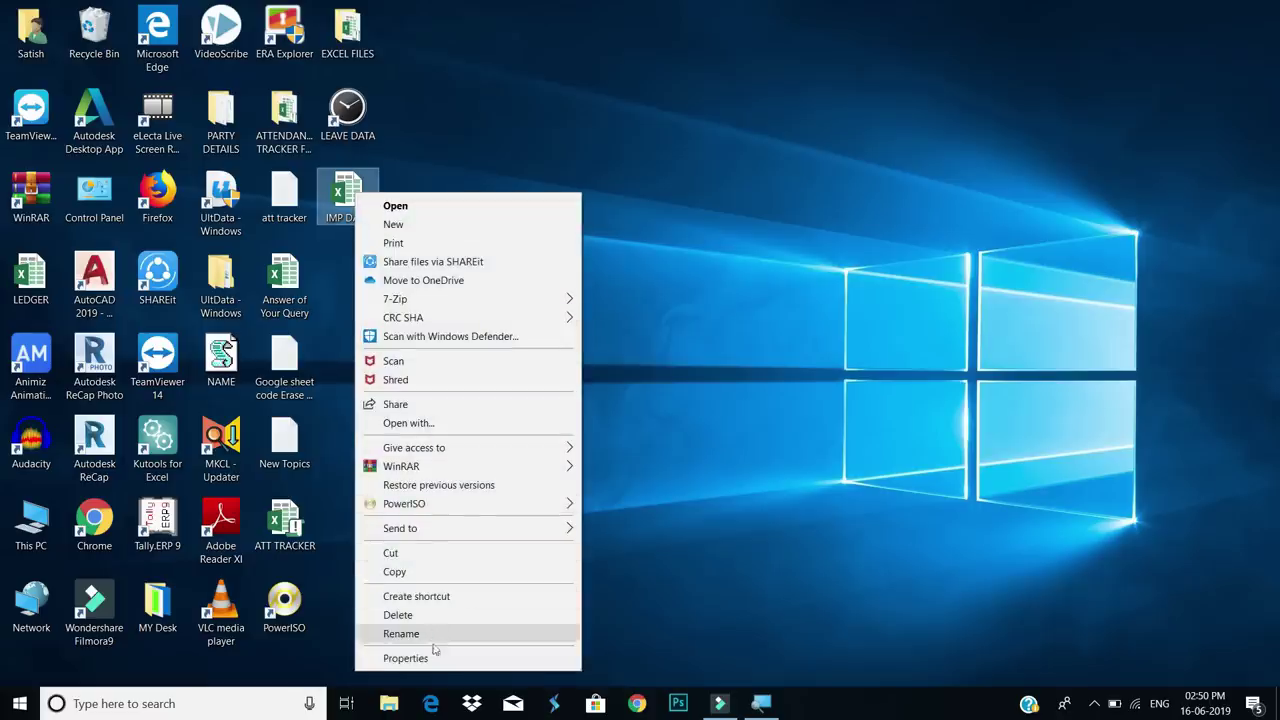
left_click(434, 658)
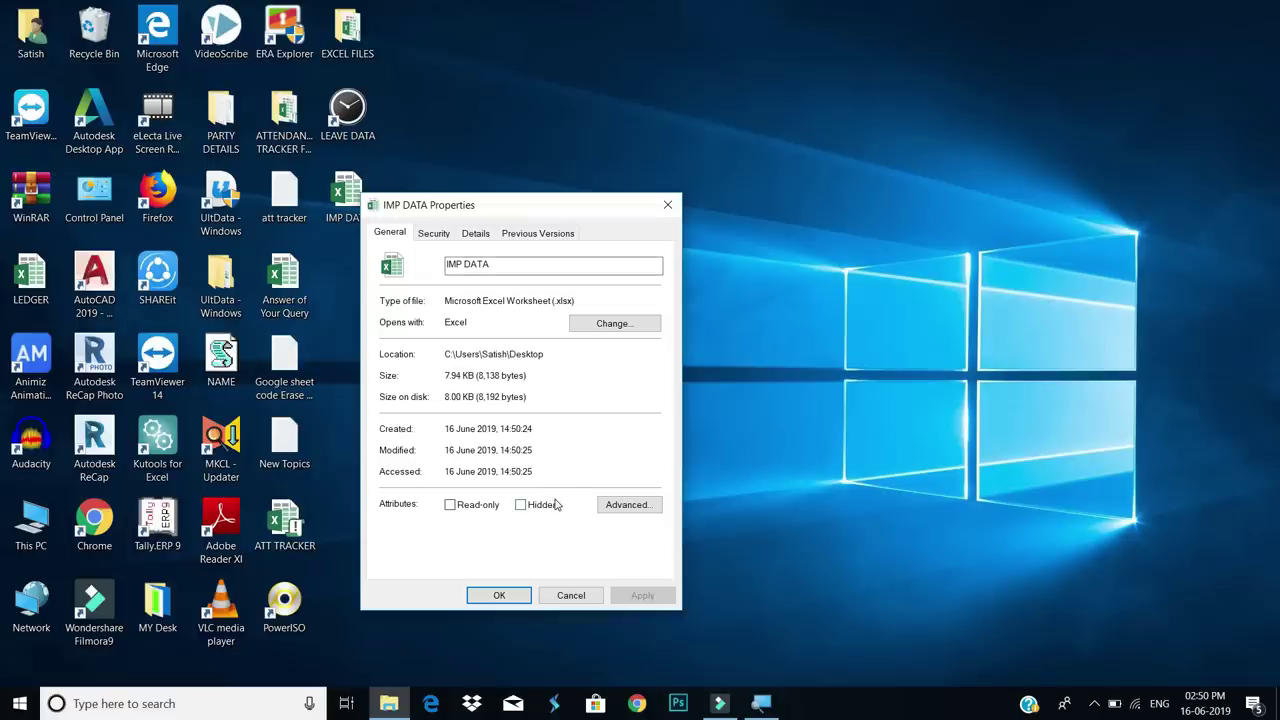
key("Escape")
Step: Move the IMP DATA file from the desktop into the EXCEL FILES folder
left_click_drag(356, 200, 362, 42)
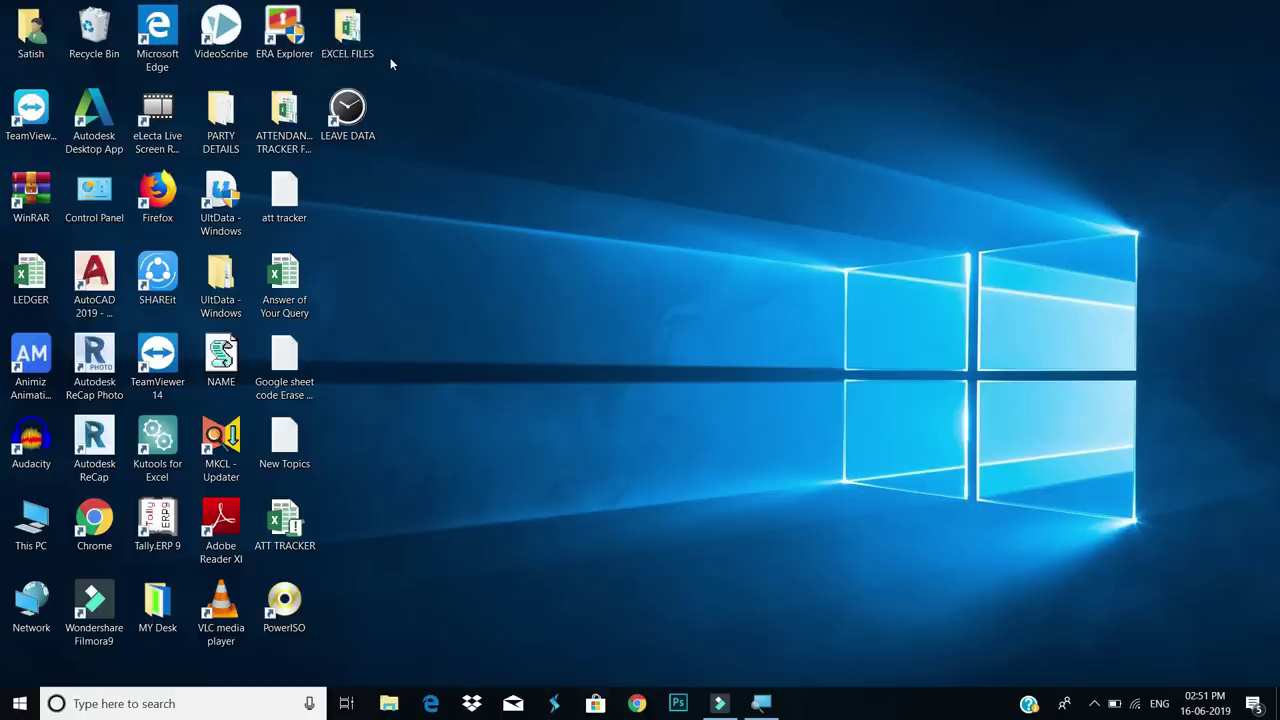
mouse_move(354, 38)
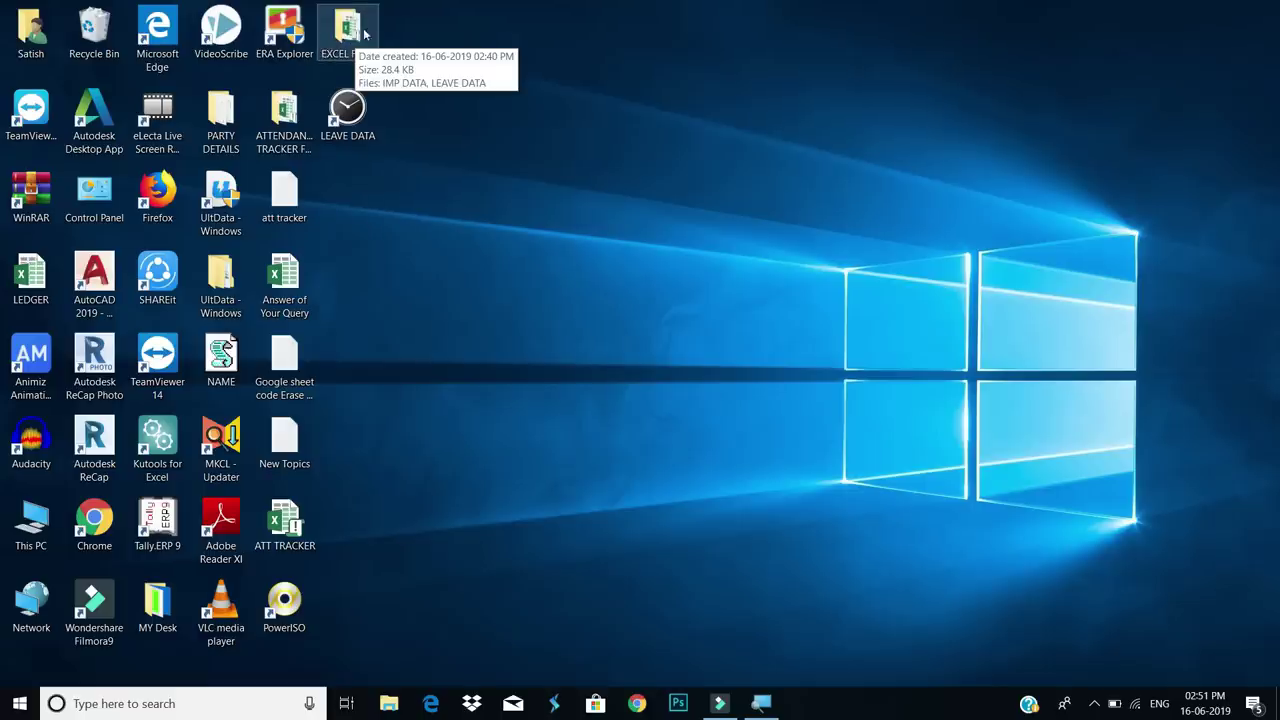
left_click(365, 40)
mouse_move(365, 37)
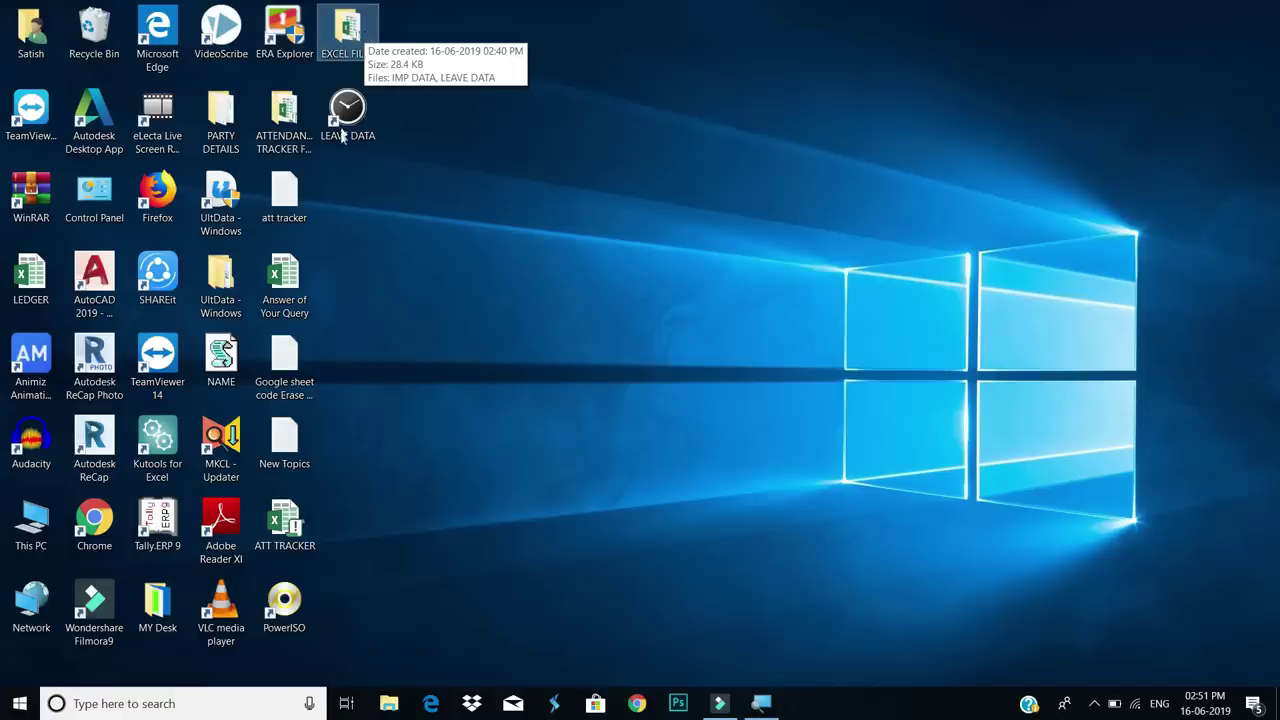
Step: Create a desktop shortcut to the IMP DATA file inside the EXCEL FILES folder and close the folder
left_click(349, 33)
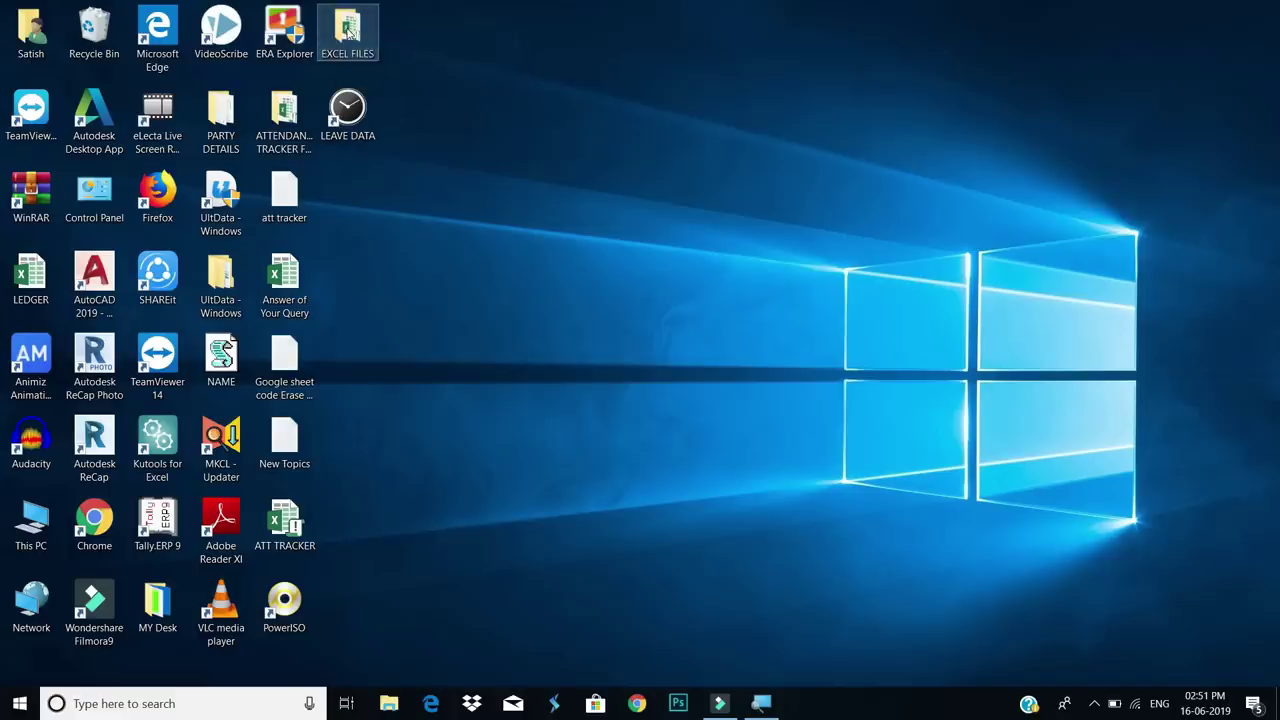
double_click(349, 33)
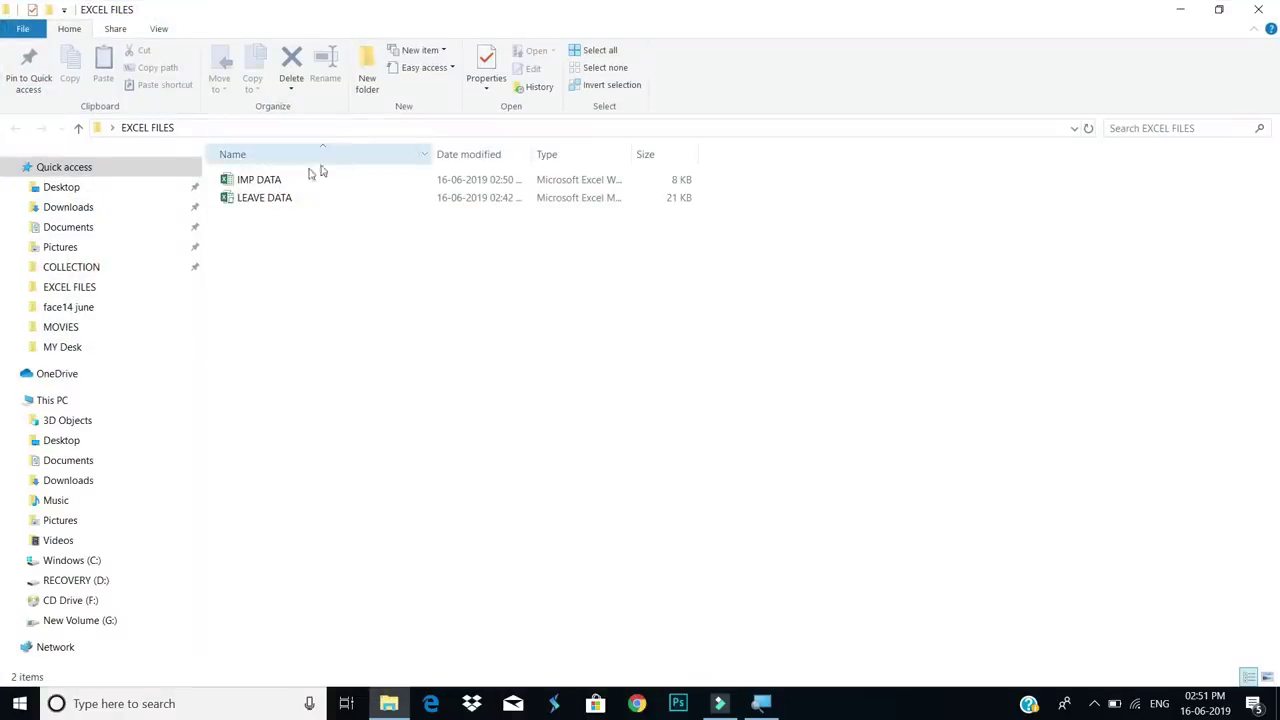
left_click(265, 182)
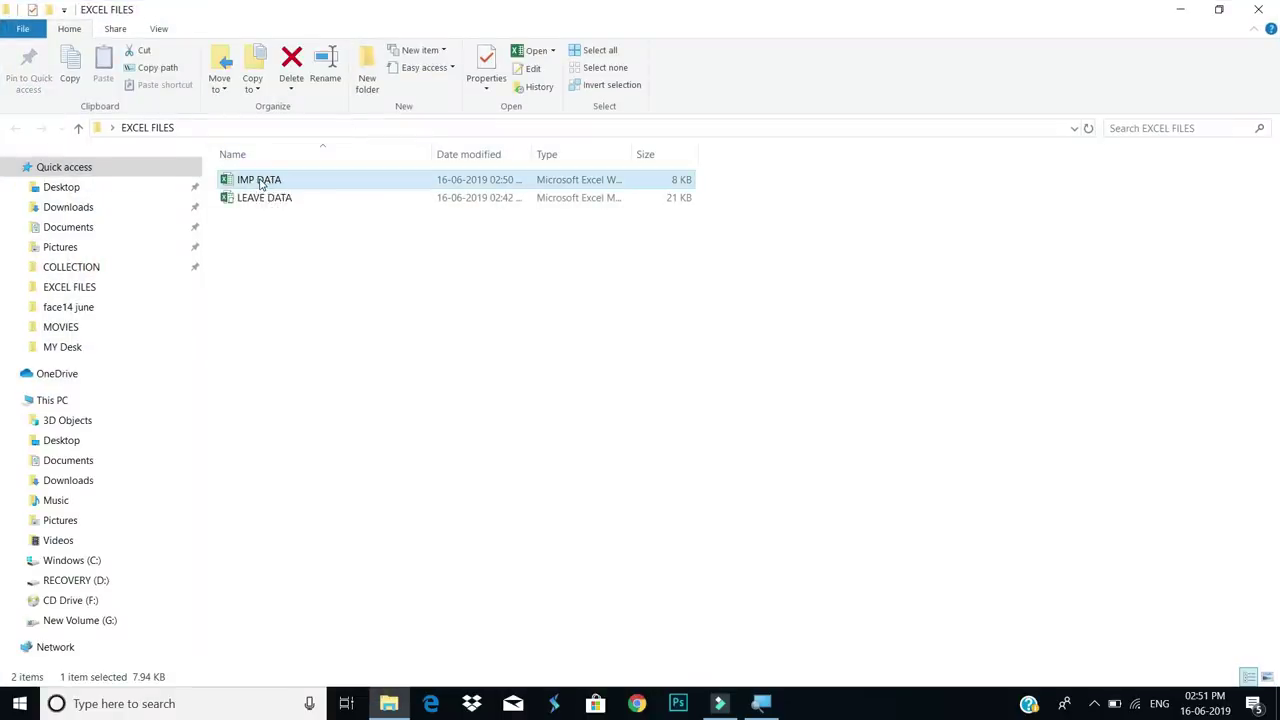
right_click(261, 183)
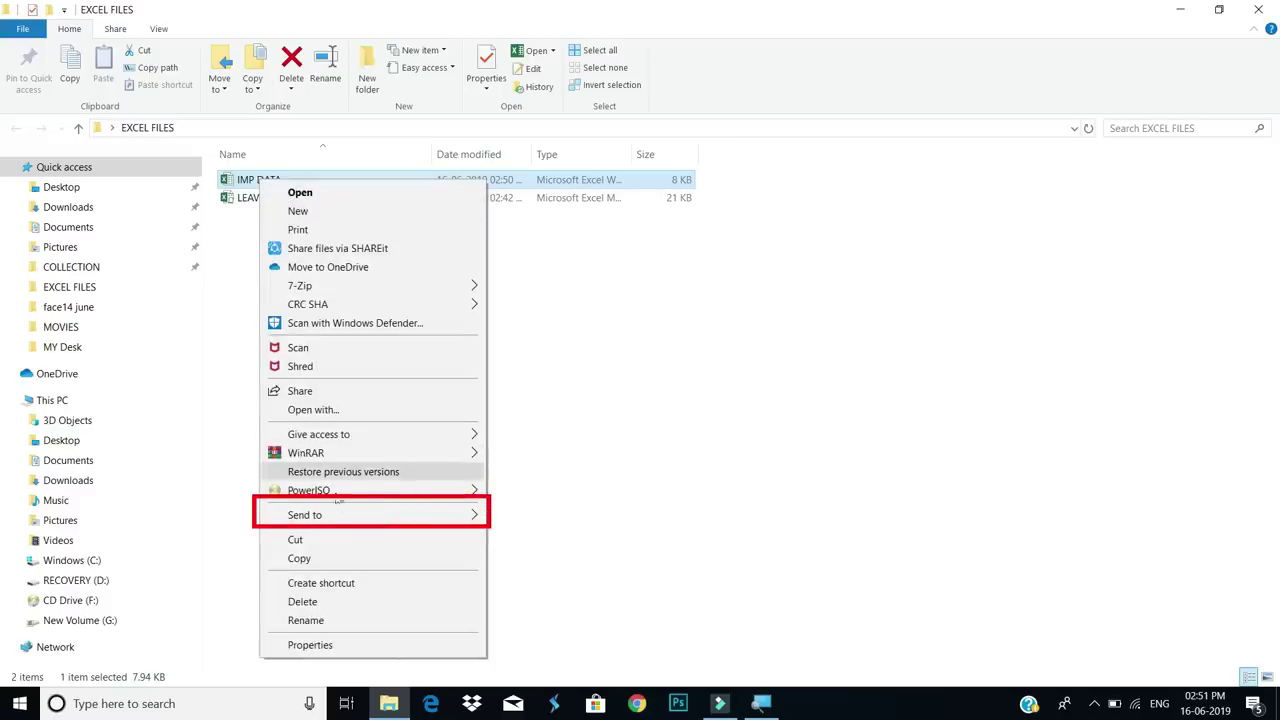
mouse_move(357, 516)
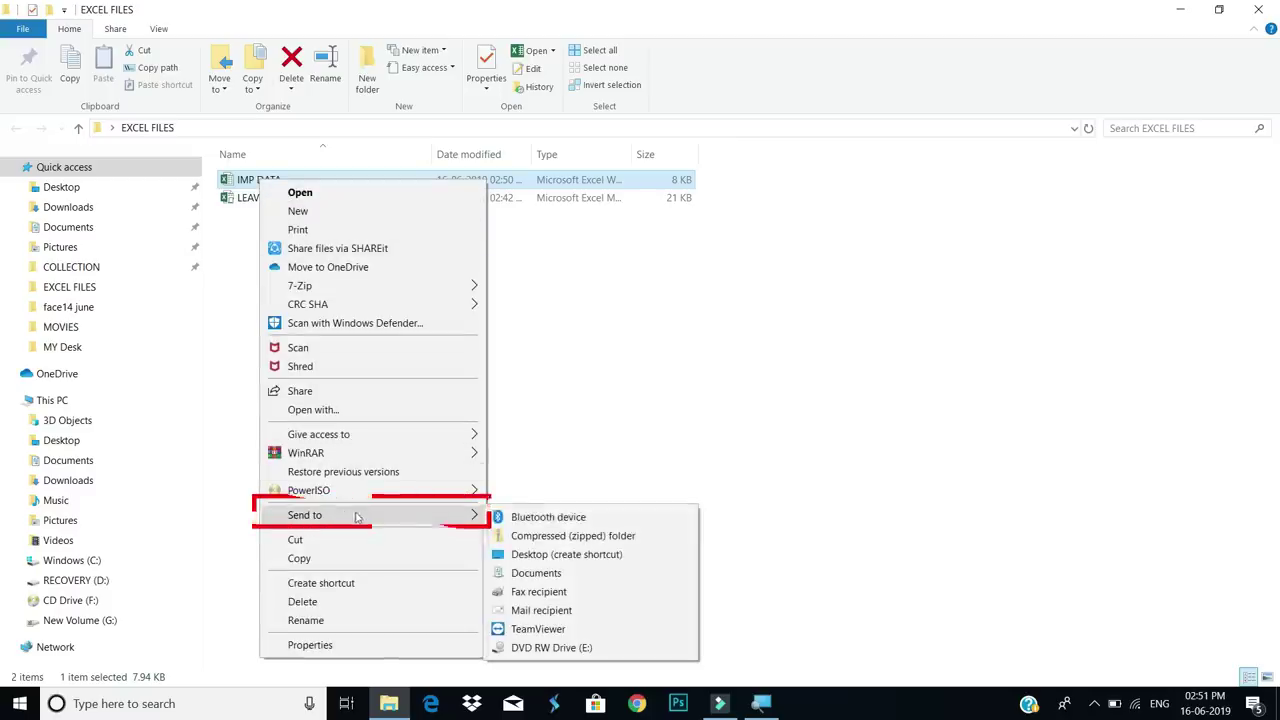
left_click(598, 556)
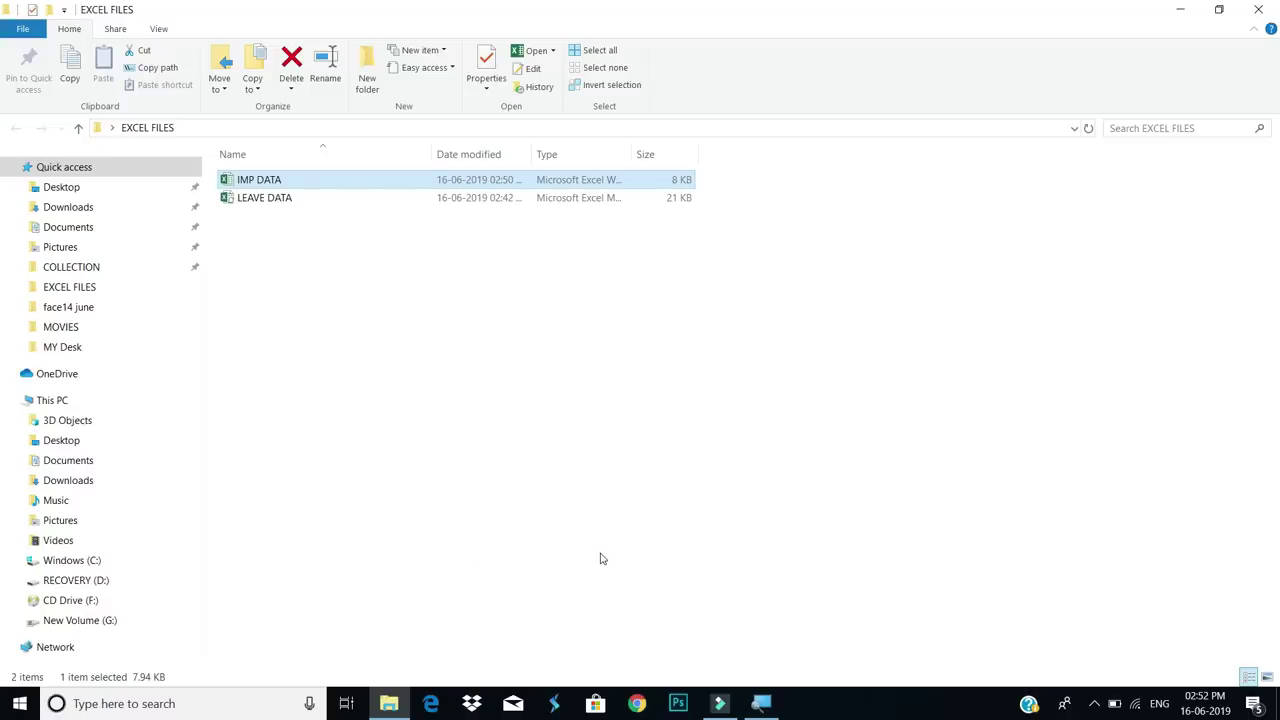
left_click(1262, 9)
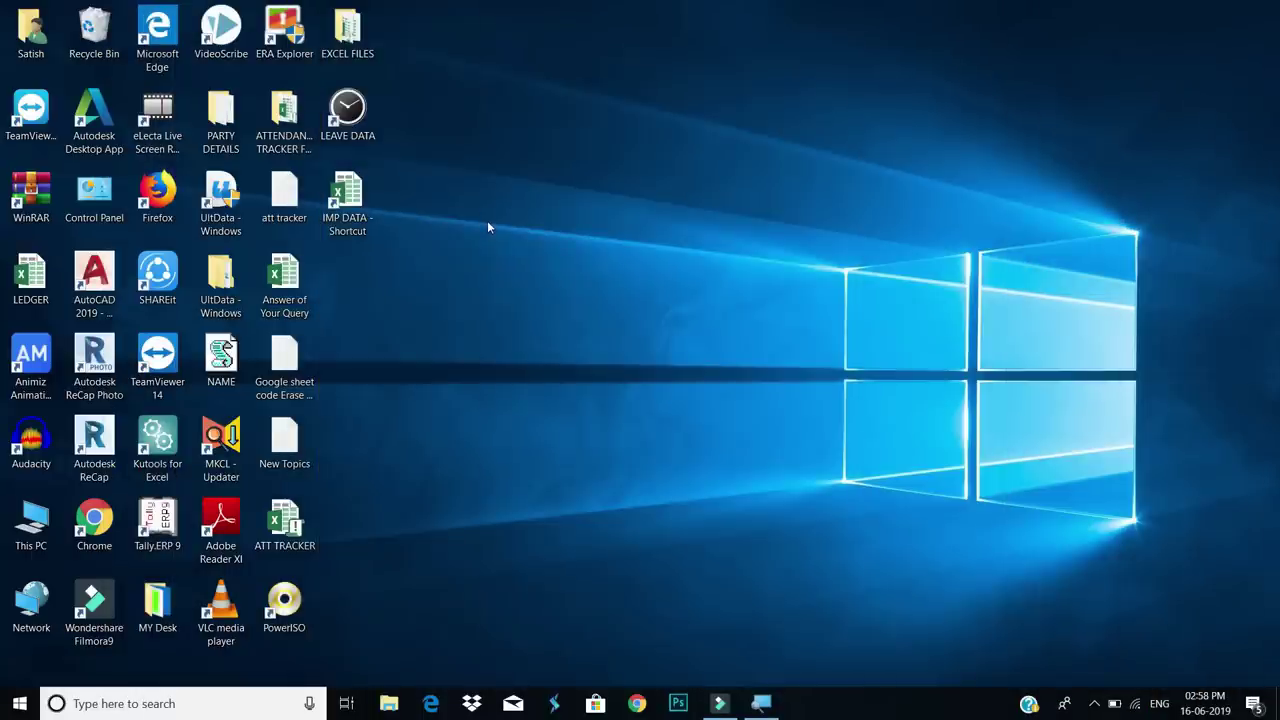
Step: Rename the new desktop shortcut as IMP DATA, removing the "- Shortcut" suffix
left_click(360, 205)
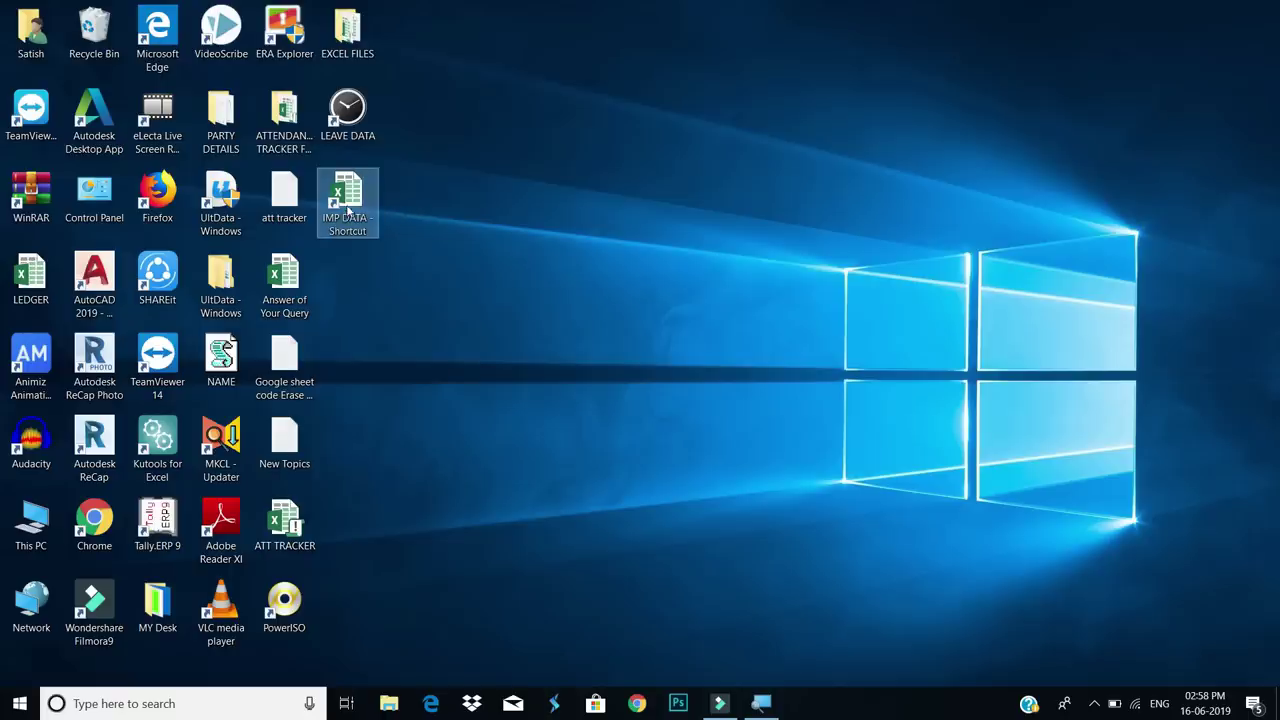
right_click(343, 195)
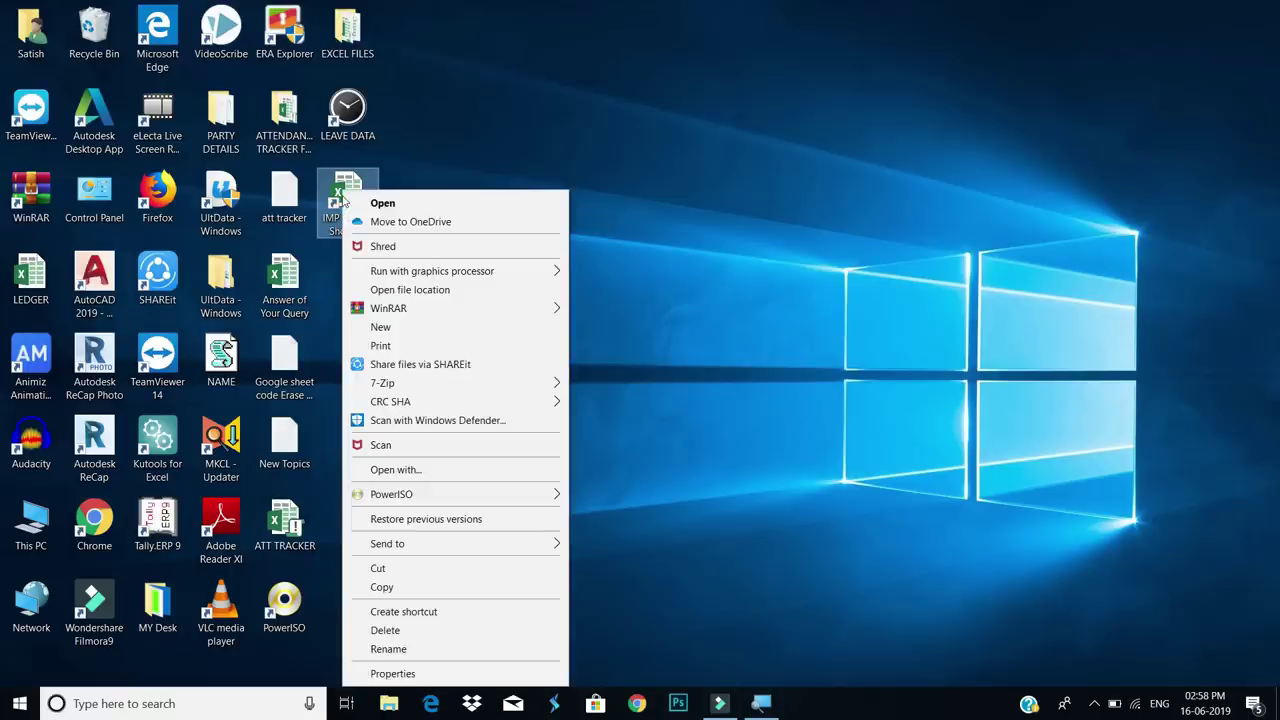
left_click(412, 650)
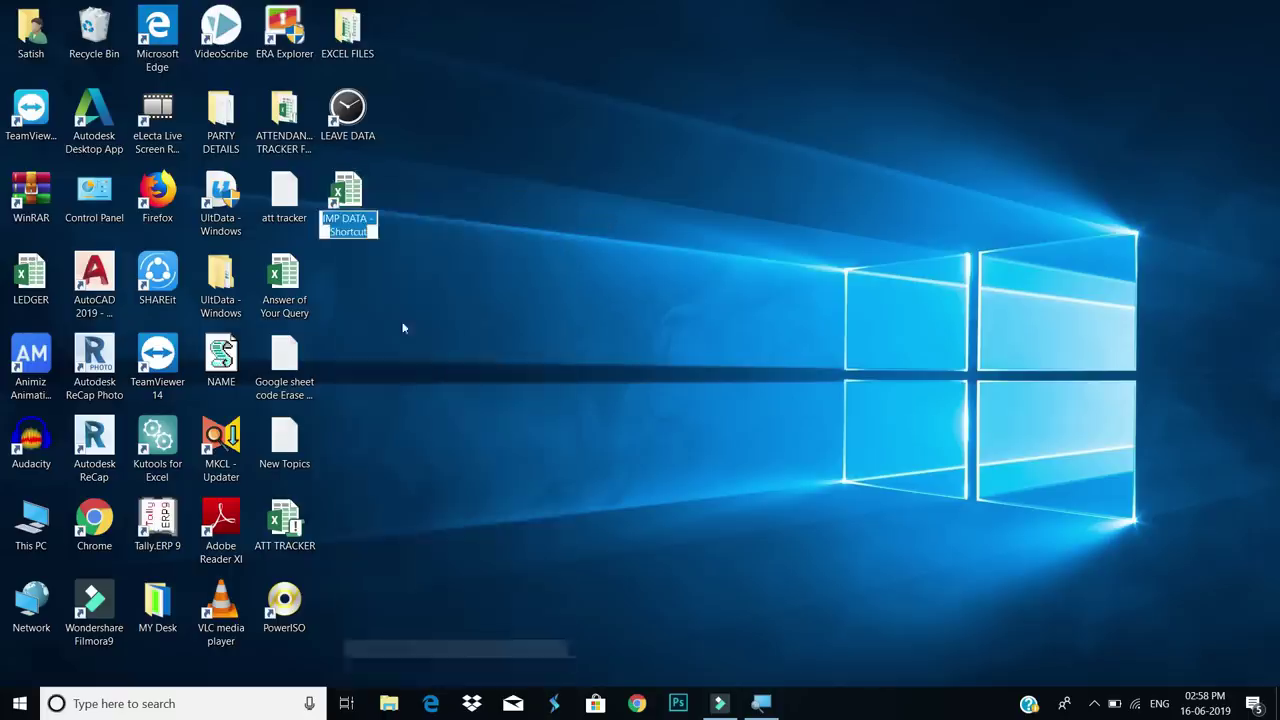
key("End")
key("BackSpace")
key("BackSpace")
key("BackSpace")
key("BackSpace")
key("BackSpace")
key("BackSpace")
key("BackSpace")
key("BackSpace")
key("BackSpace")
key("BackSpace")
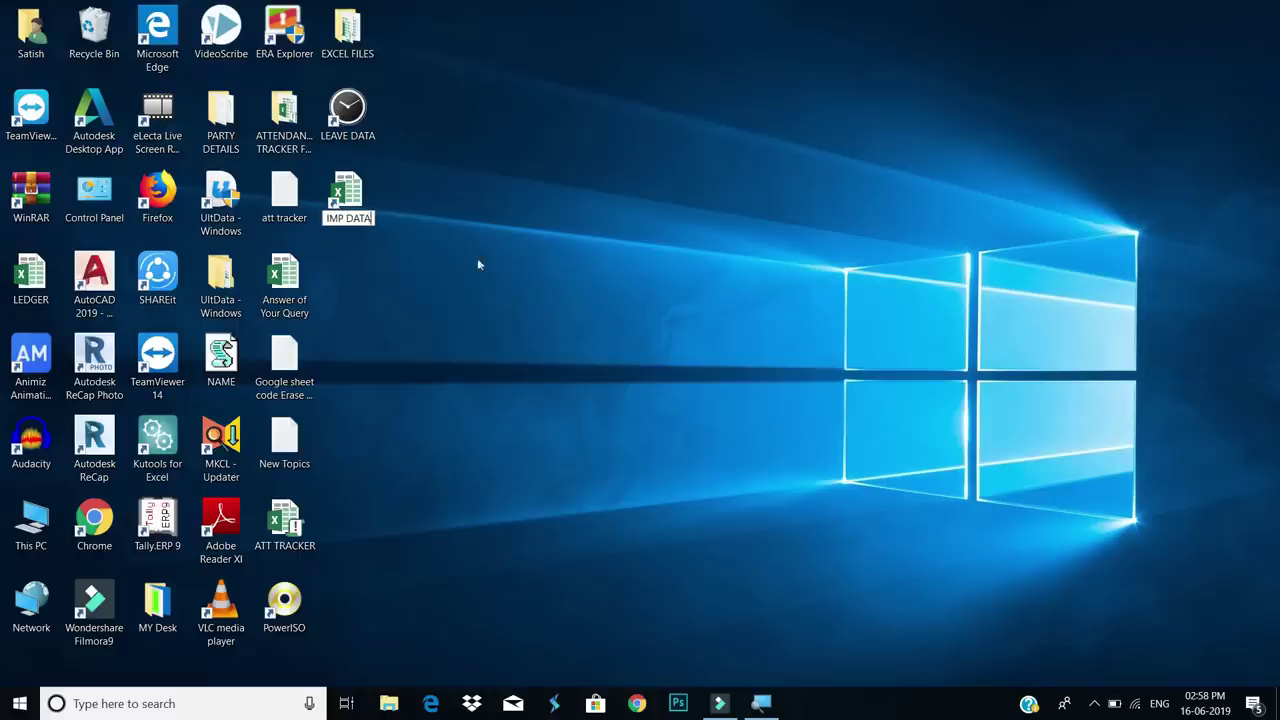
key("Return")
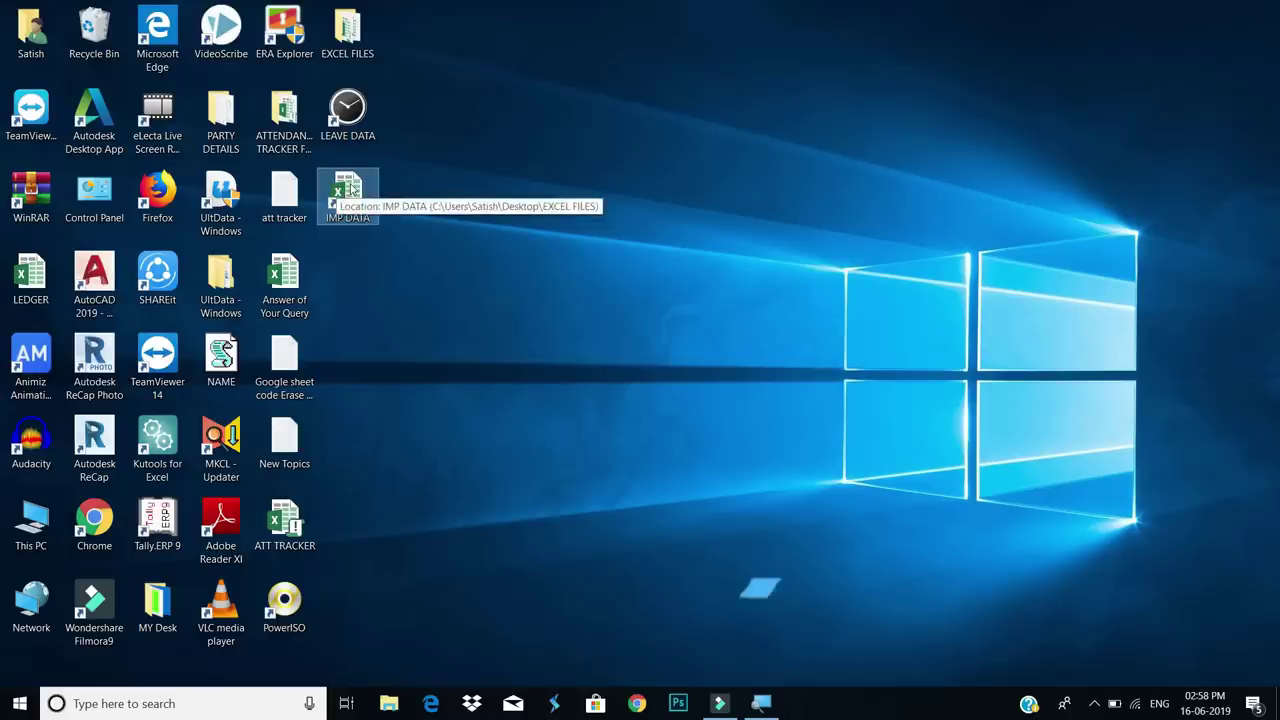
Step: Change the IMP DATA shortcut's icon to the two-people icon from SHELL32.dll and apply it
right_click(350, 184)
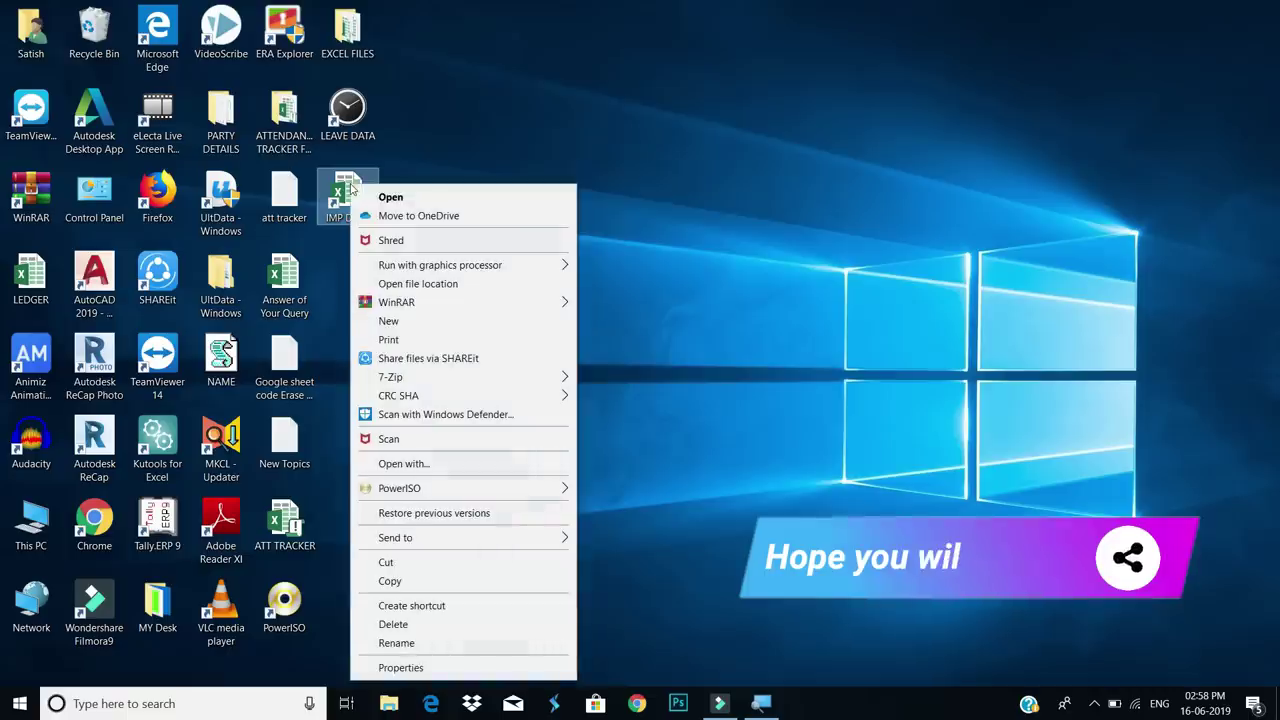
left_click(447, 667)
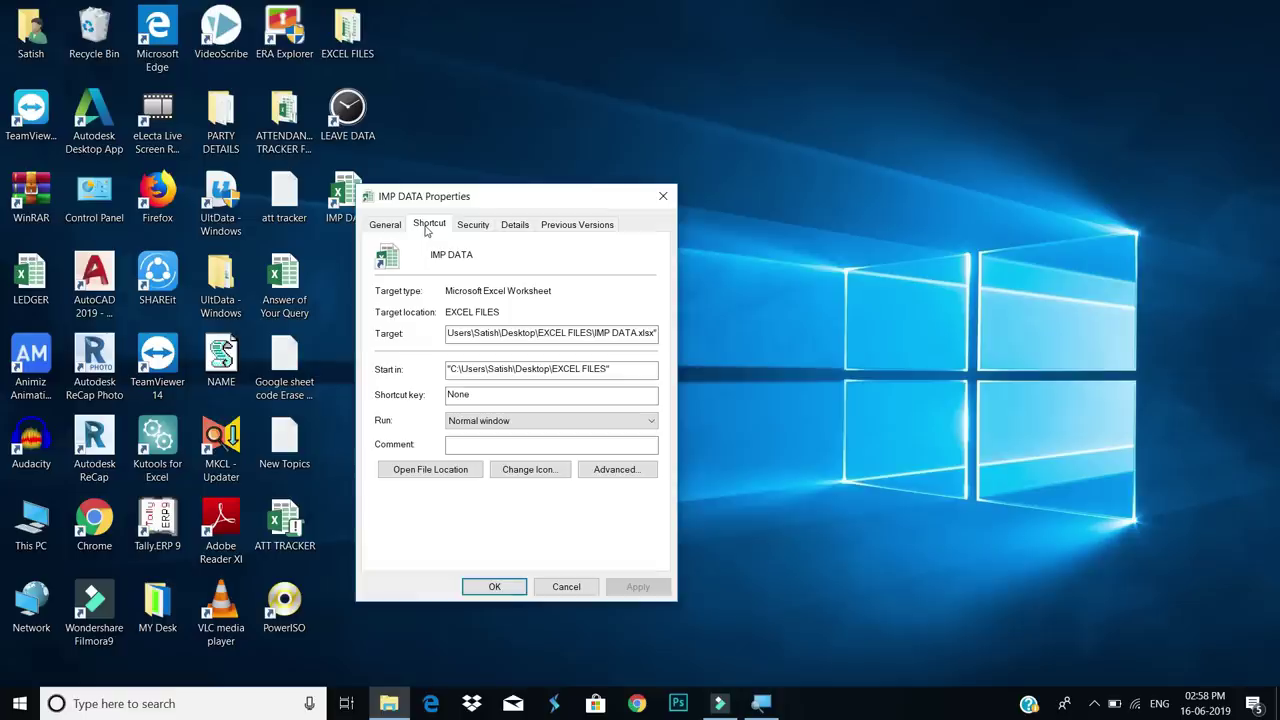
left_click(546, 476)
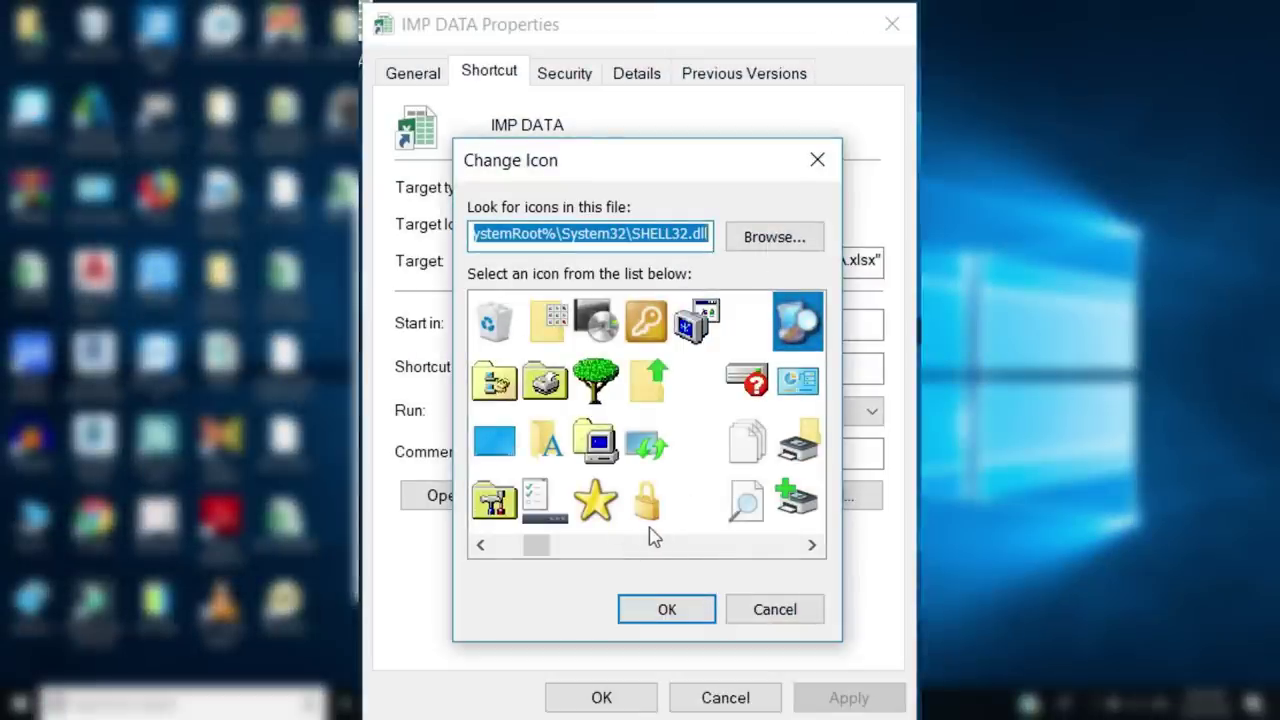
left_click(812, 546)
left_click(812, 546)
left_click(812, 546)
left_click(812, 546)
left_click(812, 546)
left_click(812, 546)
left_click(812, 546)
left_click(812, 546)
left_click(812, 546)
left_click(812, 546)
left_click(812, 546)
left_click(812, 546)
left_click(812, 546)
left_click(812, 546)
left_click(812, 546)
left_click(812, 546)
left_click(812, 546)
left_click(812, 546)
left_click(812, 546)
left_click(812, 546)
left_click(812, 546)
left_click(645, 322)
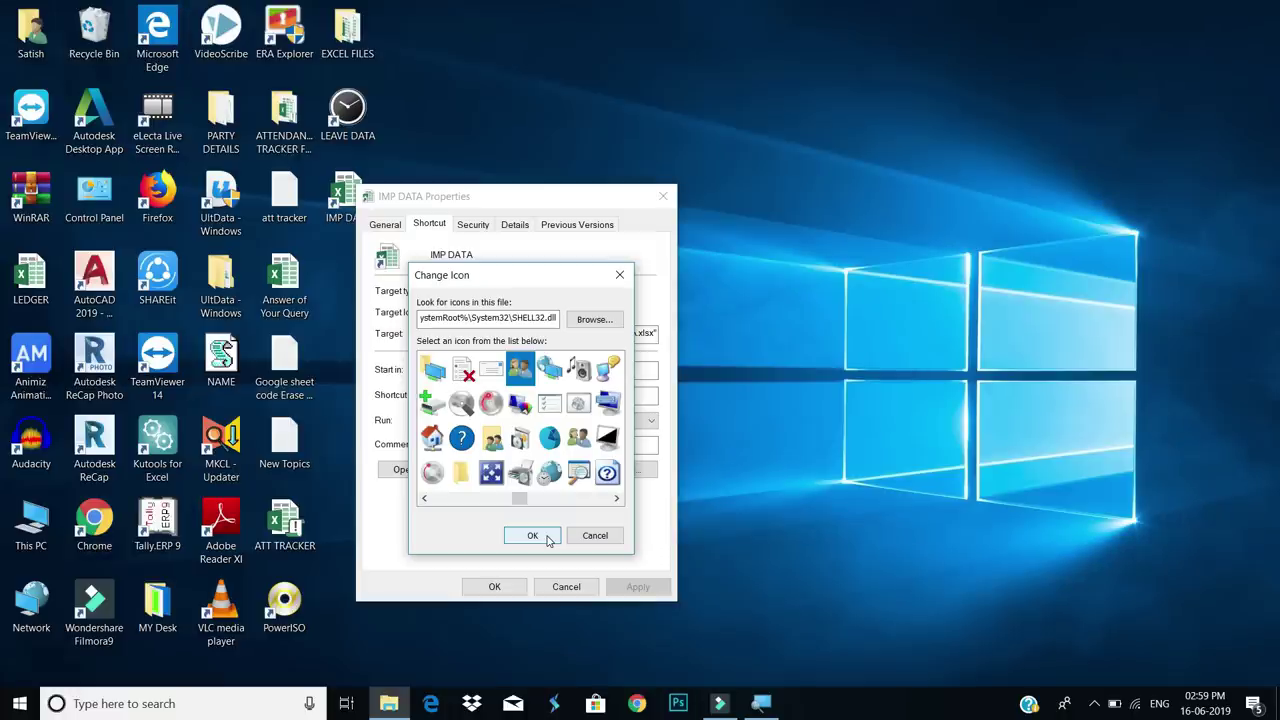
left_click(533, 536)
left_click(634, 587)
left_click(492, 587)
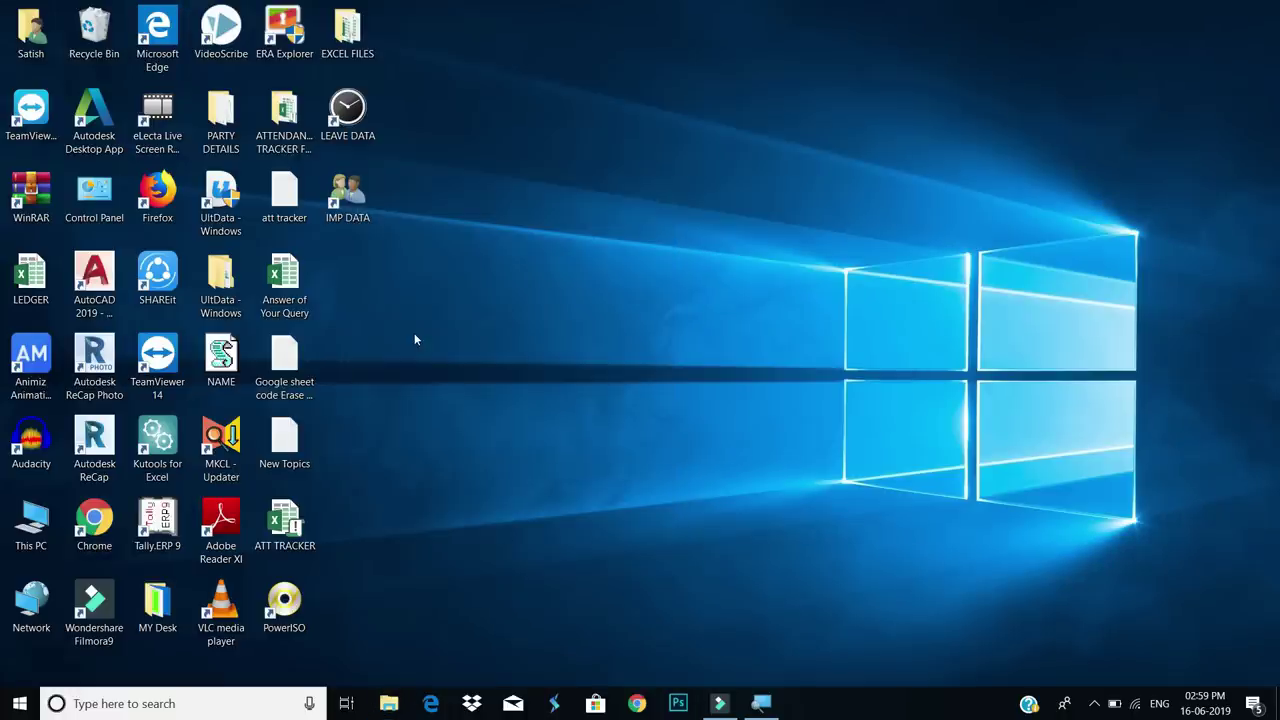
Step: Open the IMP DATA workbook from its desktop shortcut
double_click(357, 202)
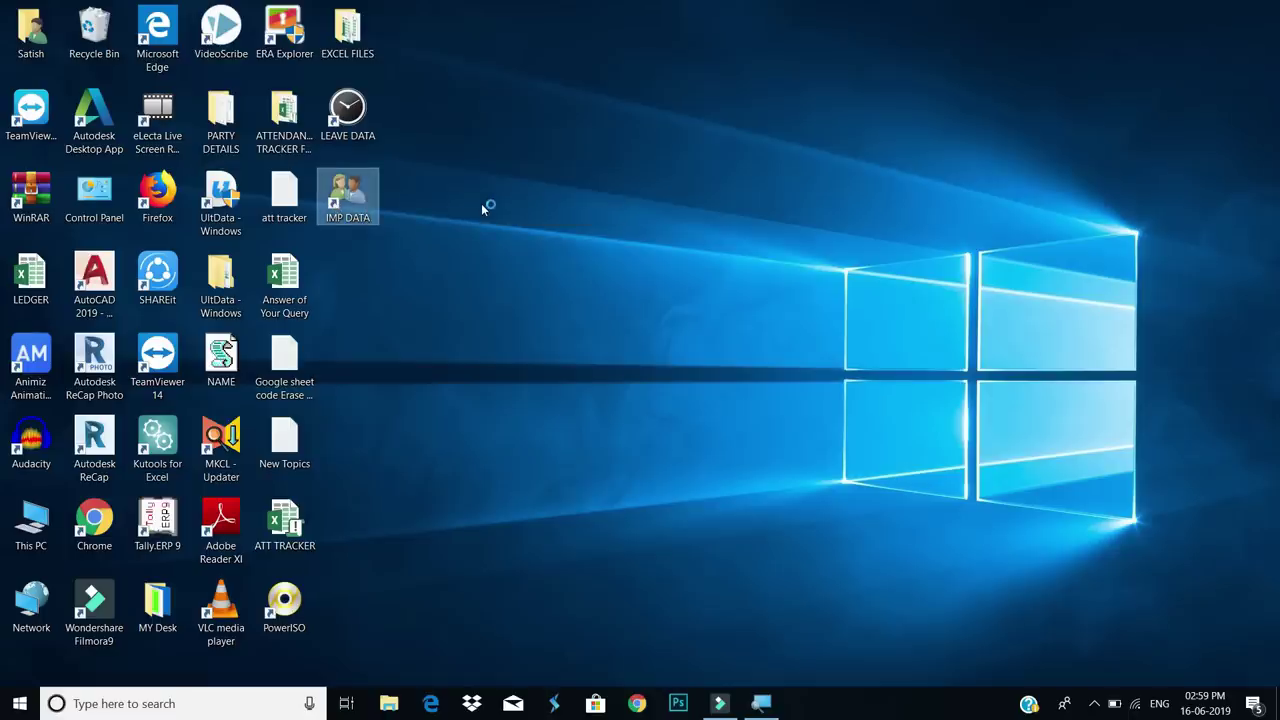